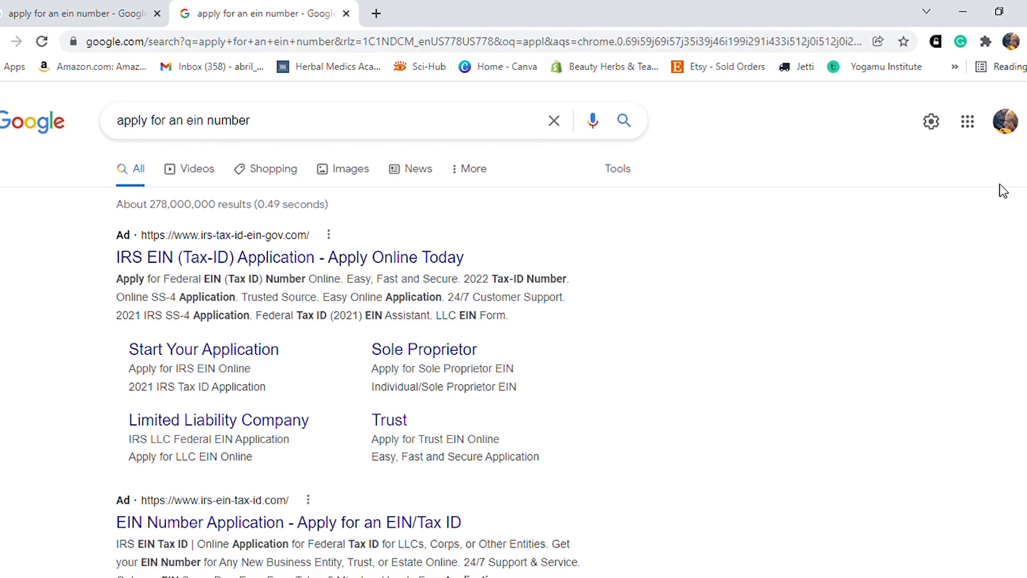
# Open the official irs.gov result "Apply for an Employer Identification Number (EIN) Online" from the search results.
pyautogui.scroll(-5, 514, 331)
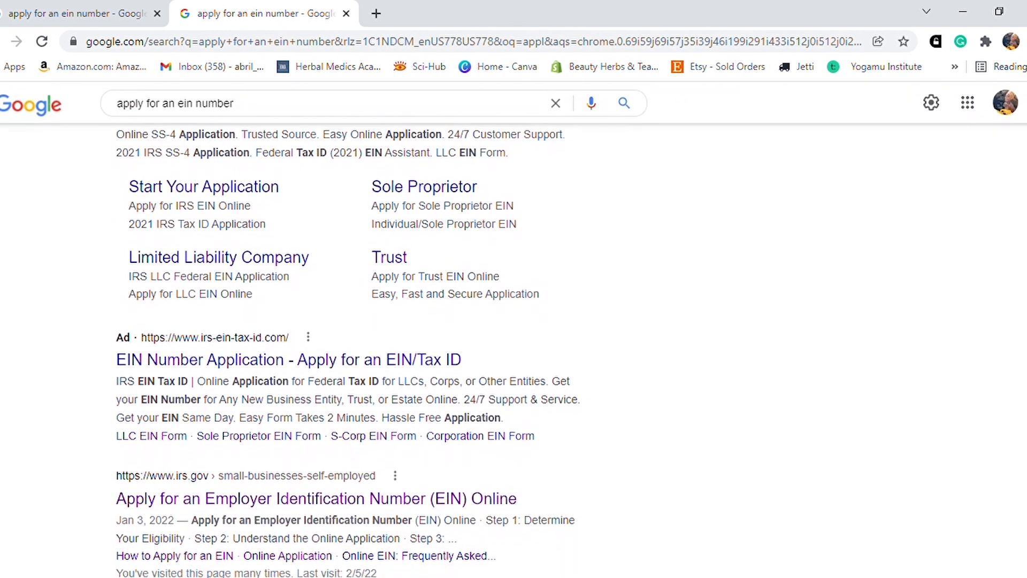
pyautogui.scroll(-2, 373, 311)
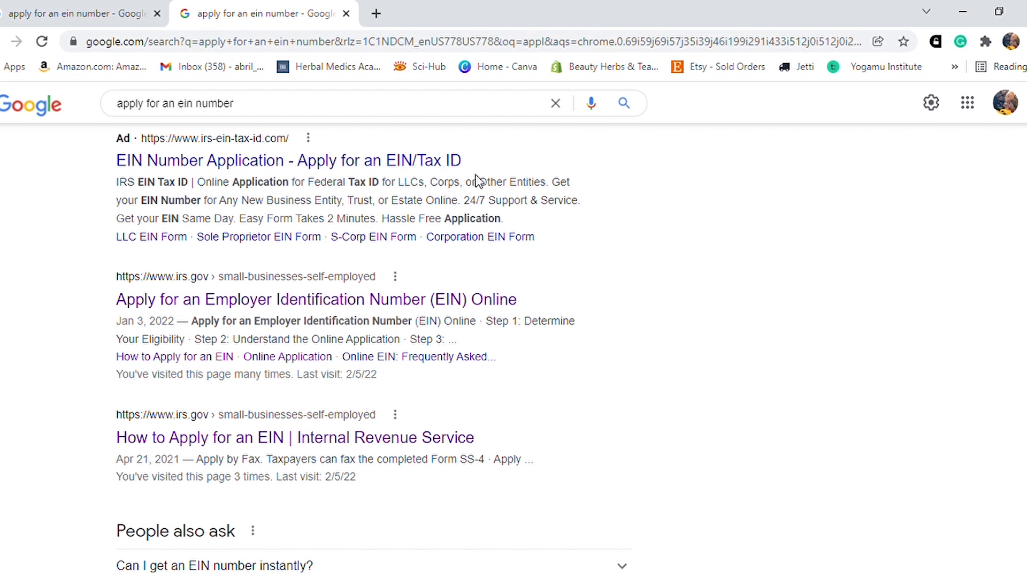
pyautogui.scroll(5, 372, 353)
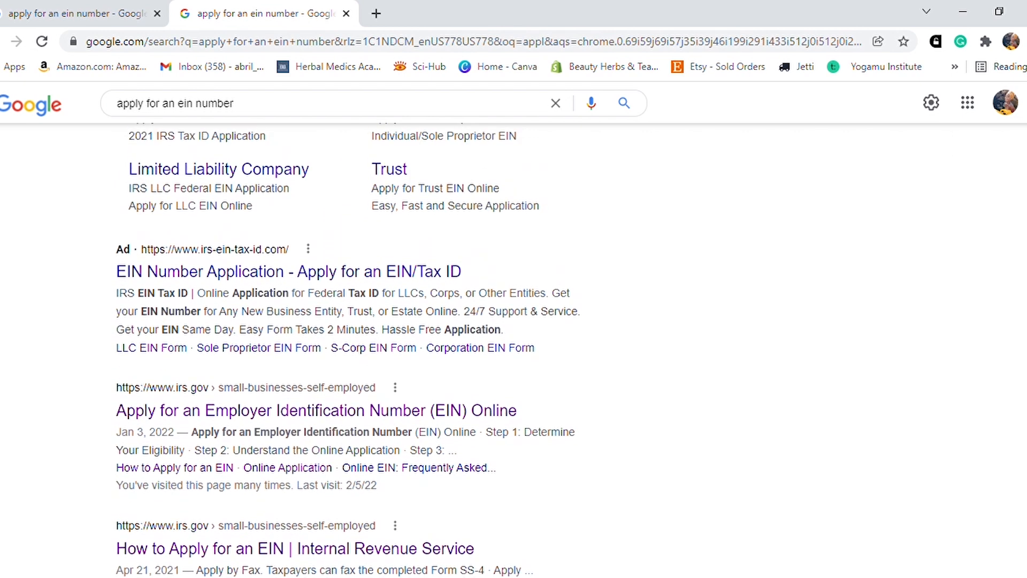
pyautogui.scroll(1, 514, 329)
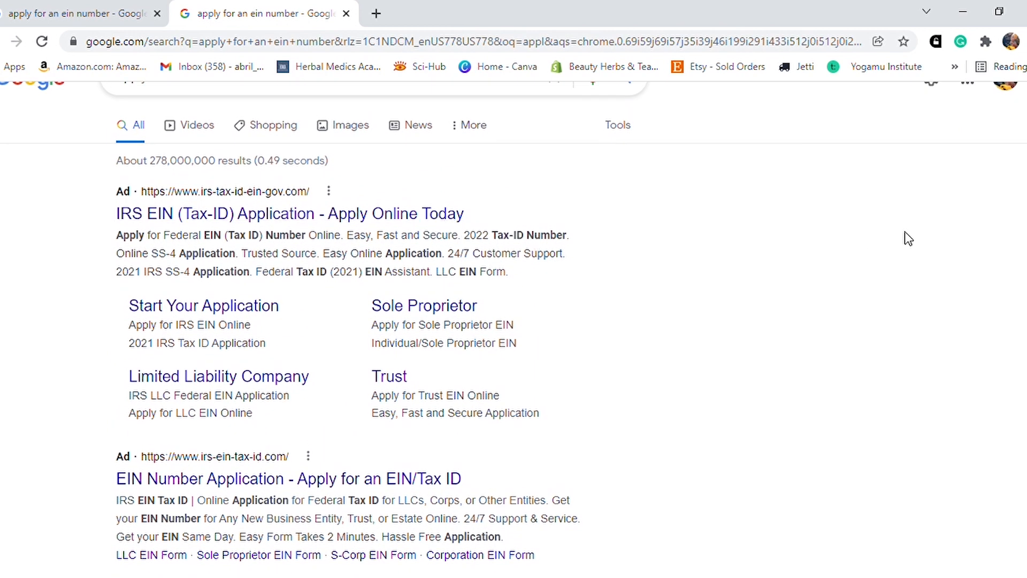
pyautogui.scroll(-7, 513, 329)
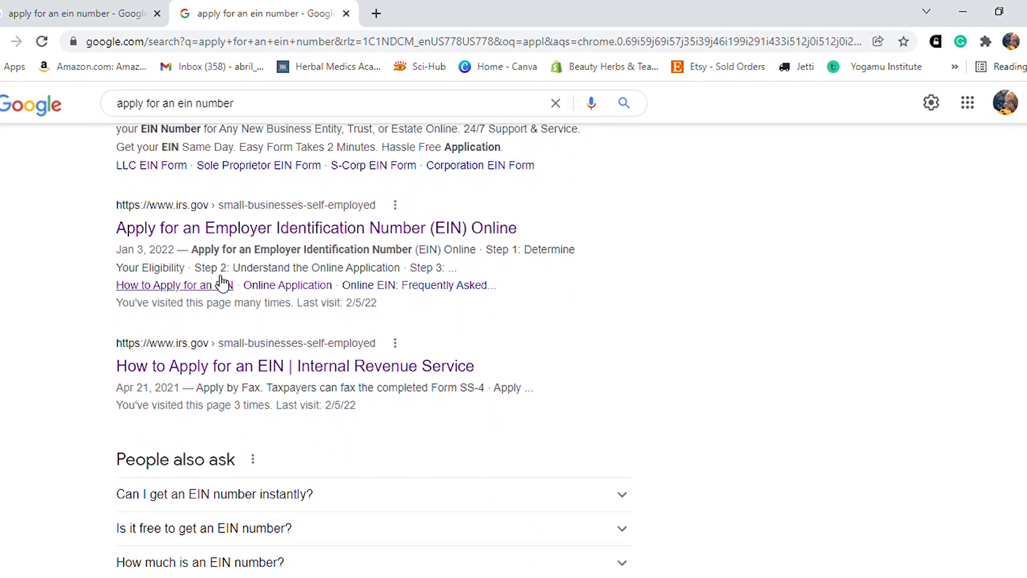
pyautogui.click(195, 234)
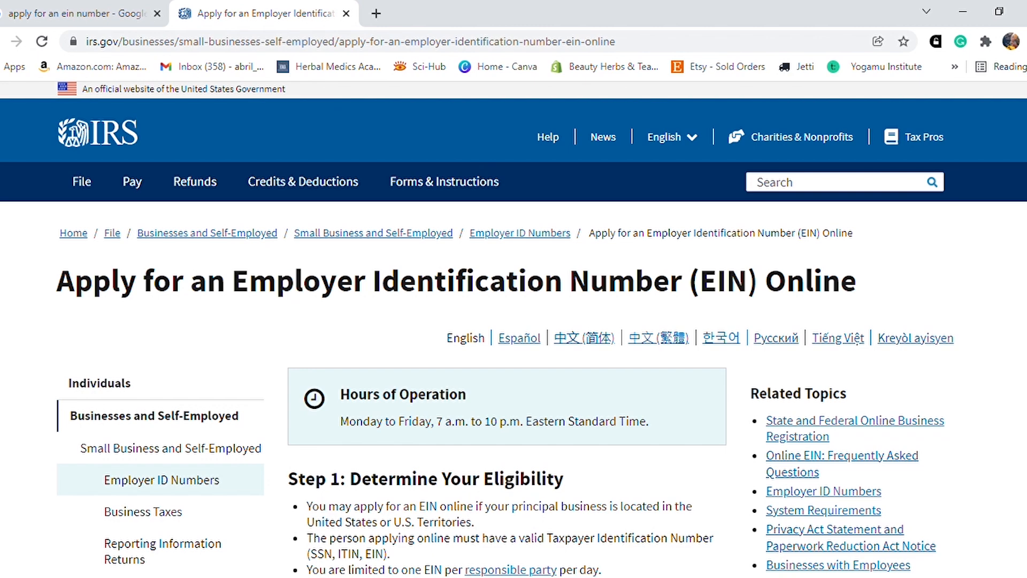
# Read the IRS page's three steps on eligibility, the online application and submitting the application.
pyautogui.scroll(-3, 514, 329)
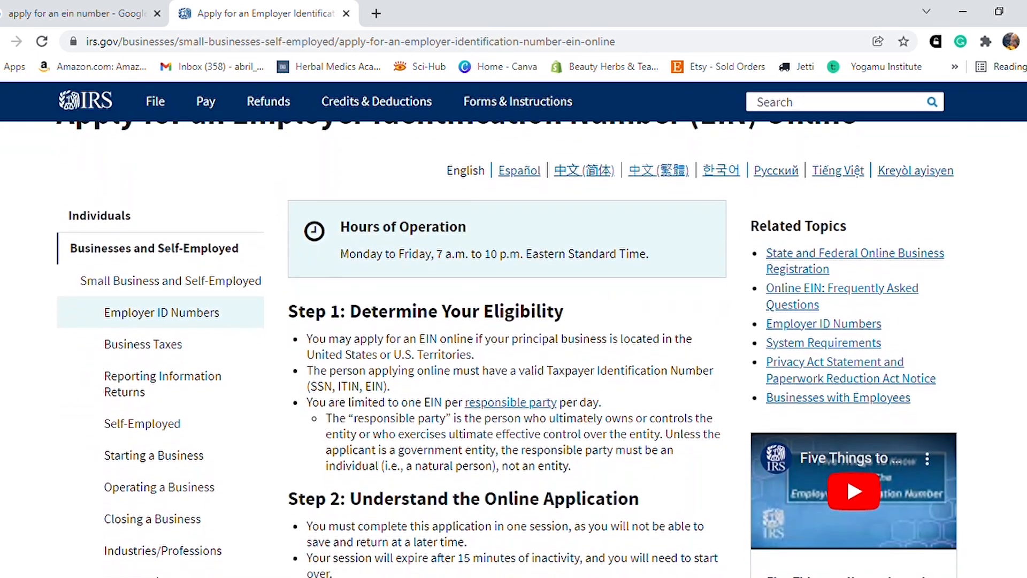
pyautogui.scroll(-1, 513, 329)
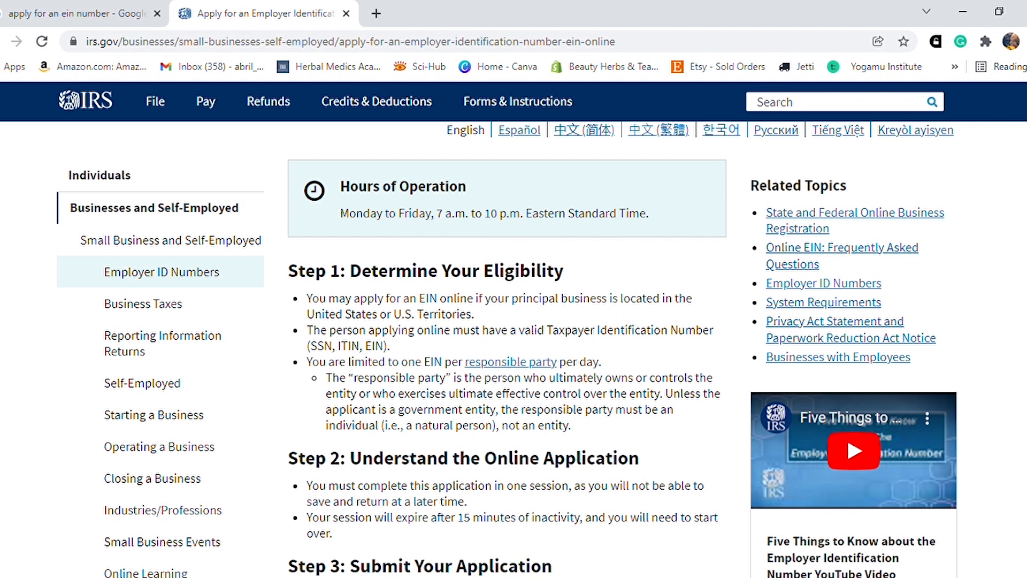
pyautogui.scroll(-2, 507, 348)
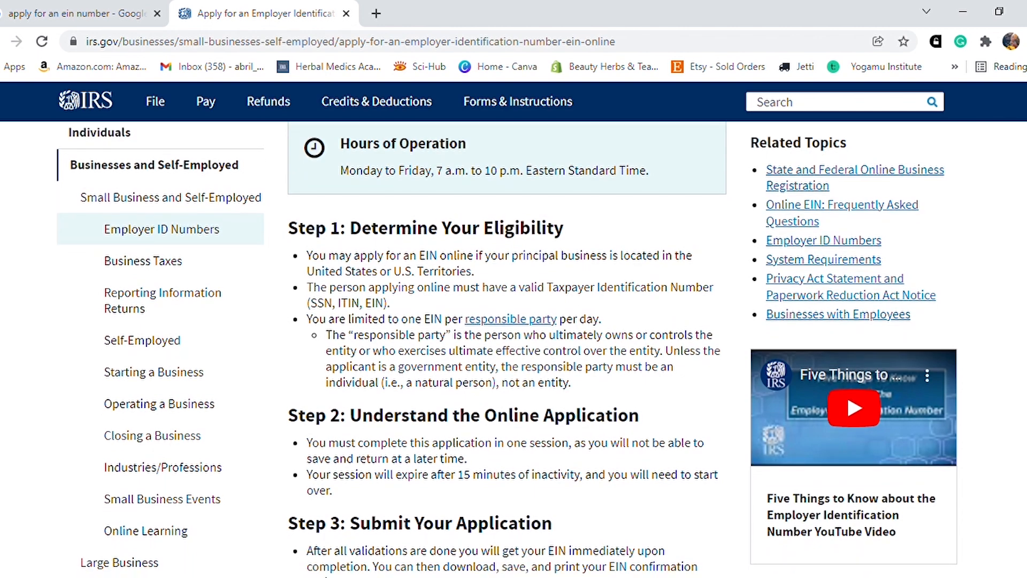
pyautogui.scroll(-1, 507, 347)
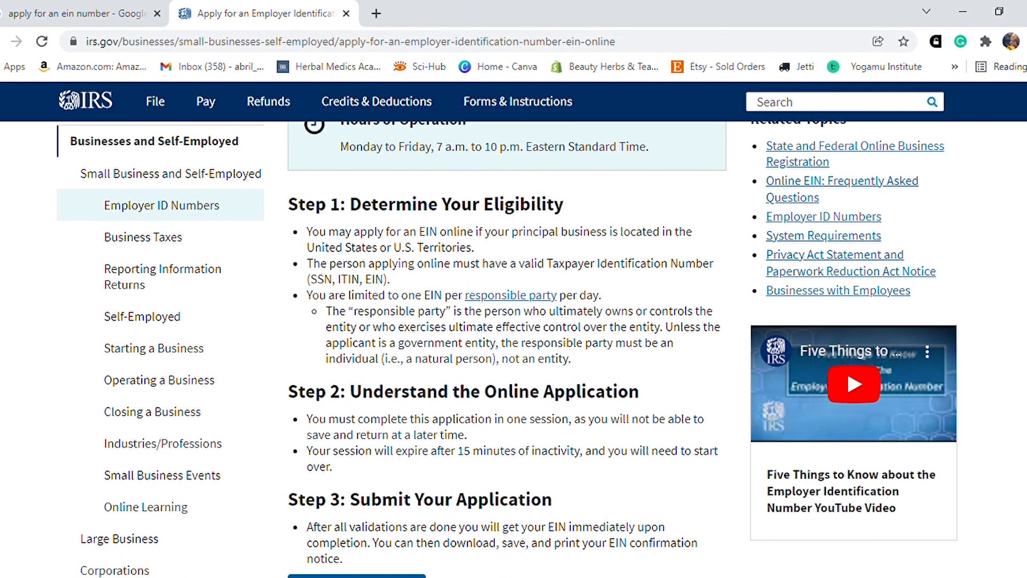
pyautogui.scroll(-1, 507, 348)
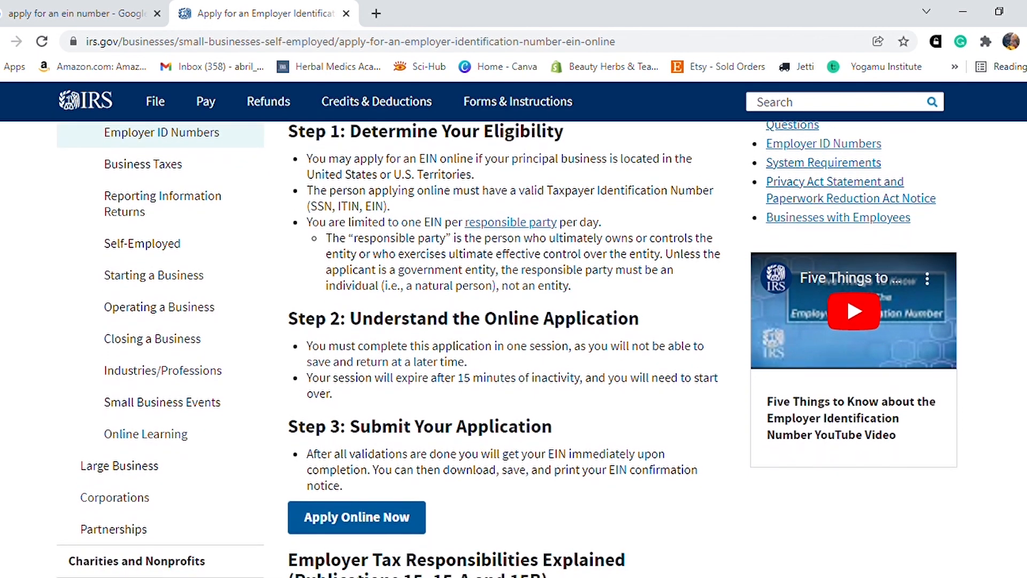
pyautogui.scroll(-1, 507, 347)
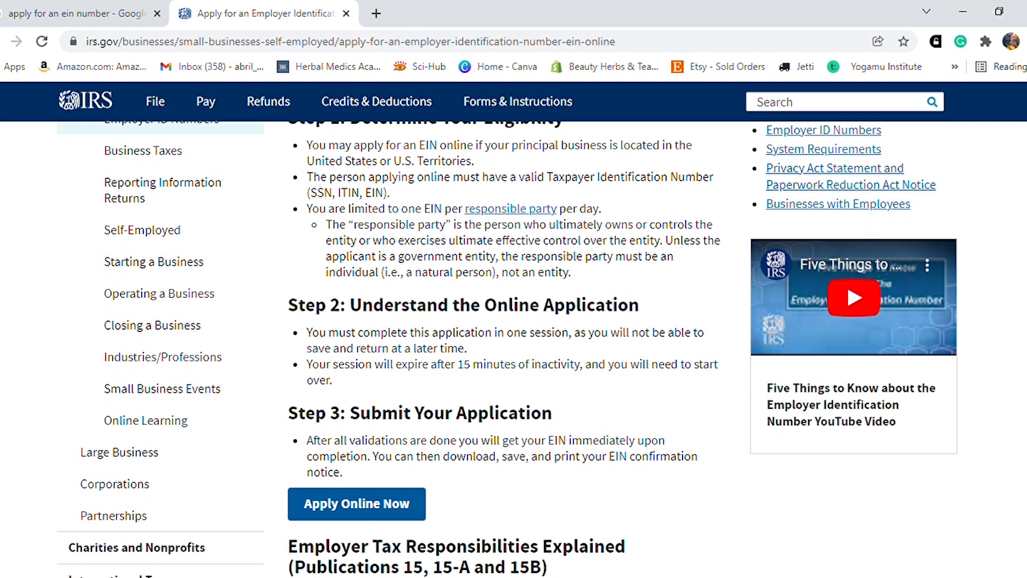
pyautogui.scroll(1, 507, 348)
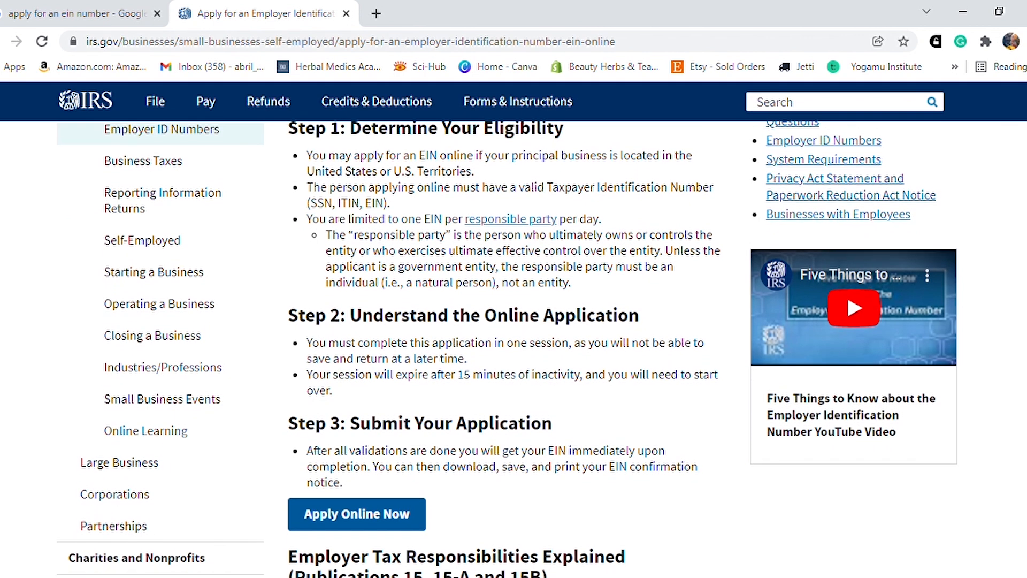
pyautogui.scroll(-1, 507, 348)
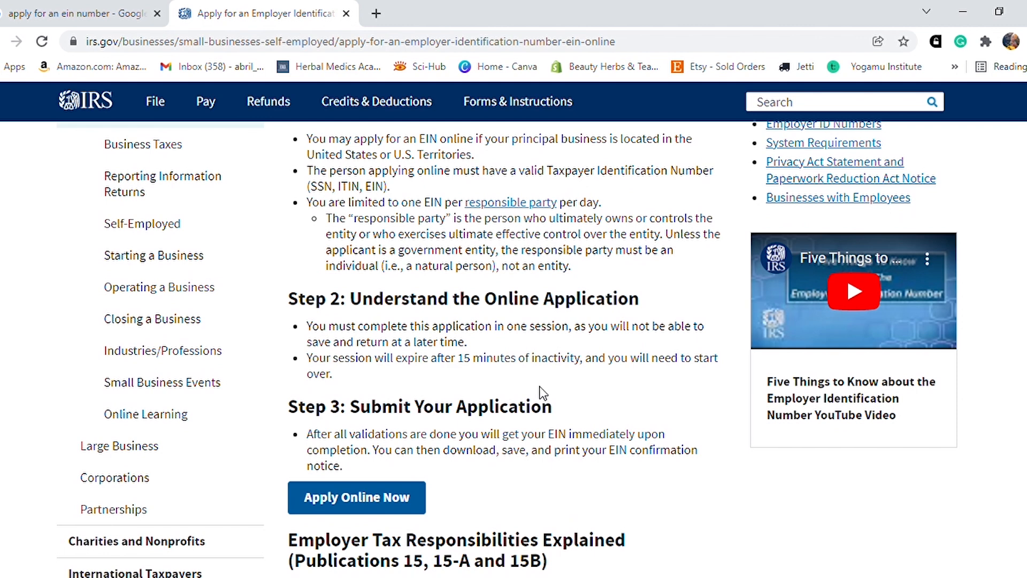
# Start the online EIN application, accept the authorized-use notice, and begin the application in the EIN Assistant.
pyautogui.click(390, 511)
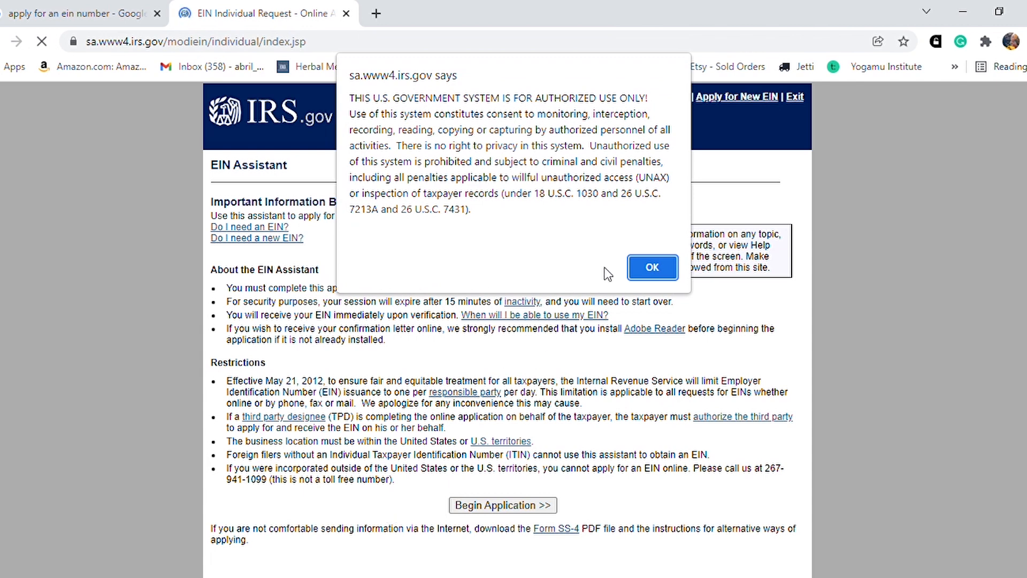
pyautogui.click(641, 269)
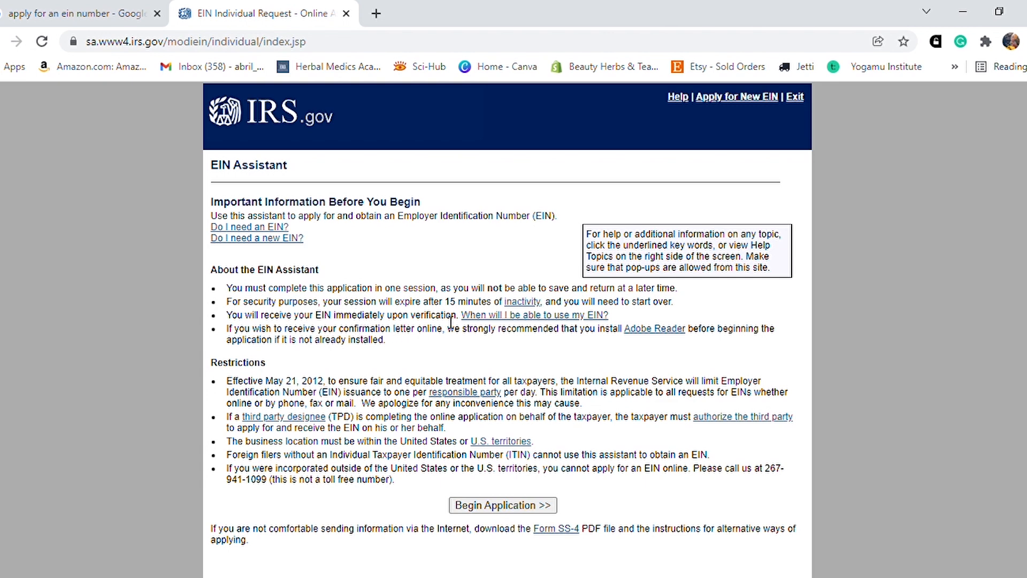
pyautogui.scroll(-1, 507, 327)
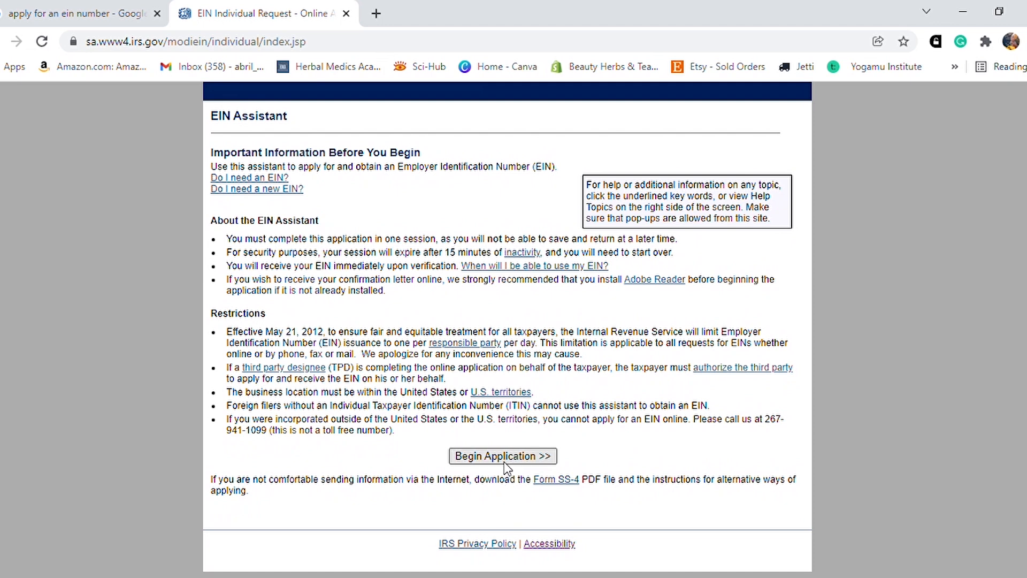
pyautogui.click(502, 457)
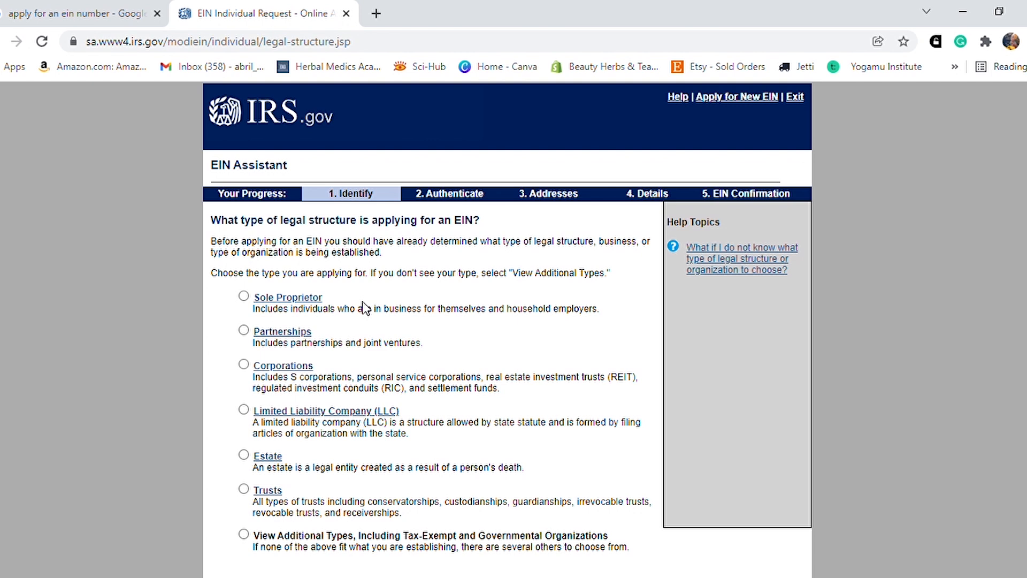
# Choose Sole Proprietor as the legal structure applying for the EIN and continue.
pyautogui.click(244, 297)
pyautogui.click(243, 409)
pyautogui.click(244, 296)
pyautogui.scroll(-2, 965, 208)
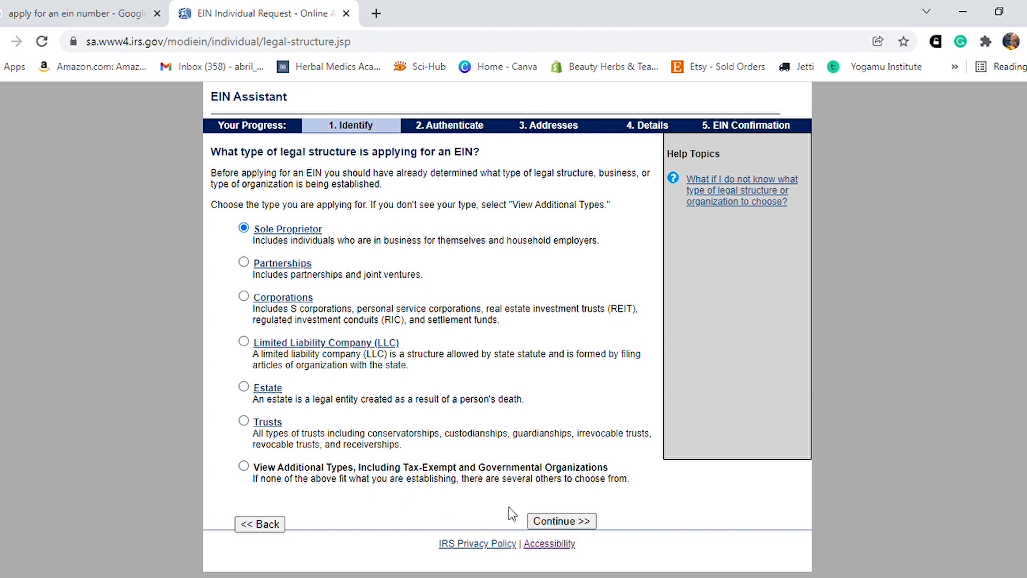
pyautogui.click(541, 519)
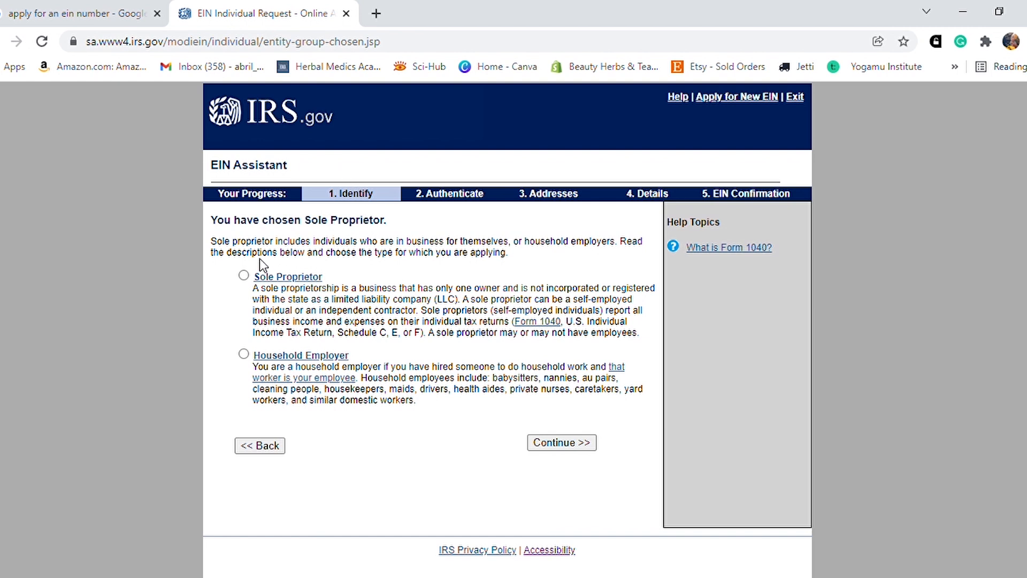
# Pick Sole Proprietor rather than Household Employer as the specific type and confirm the selection.
pyautogui.click(244, 276)
pyautogui.click(534, 442)
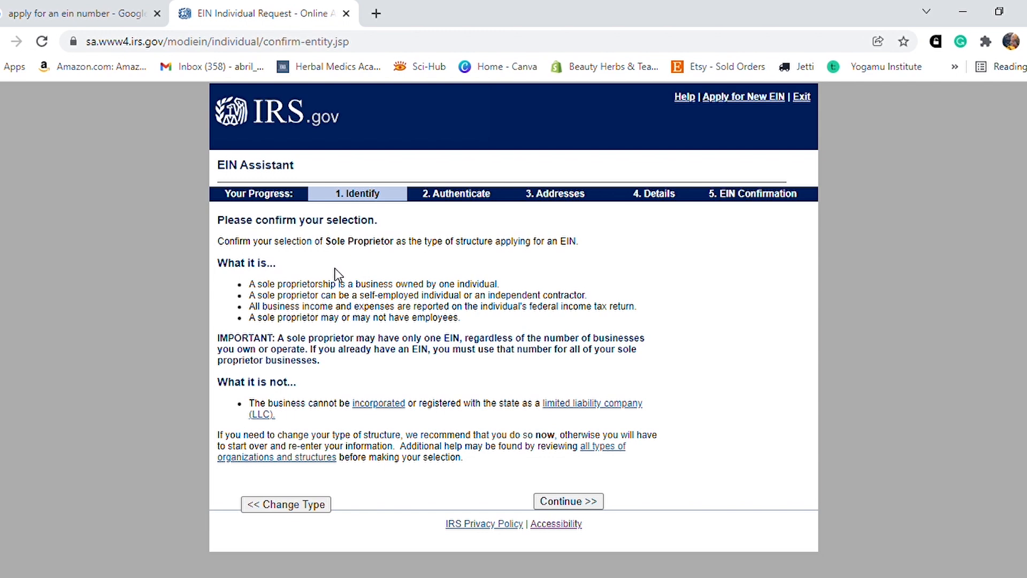
pyautogui.click(553, 501)
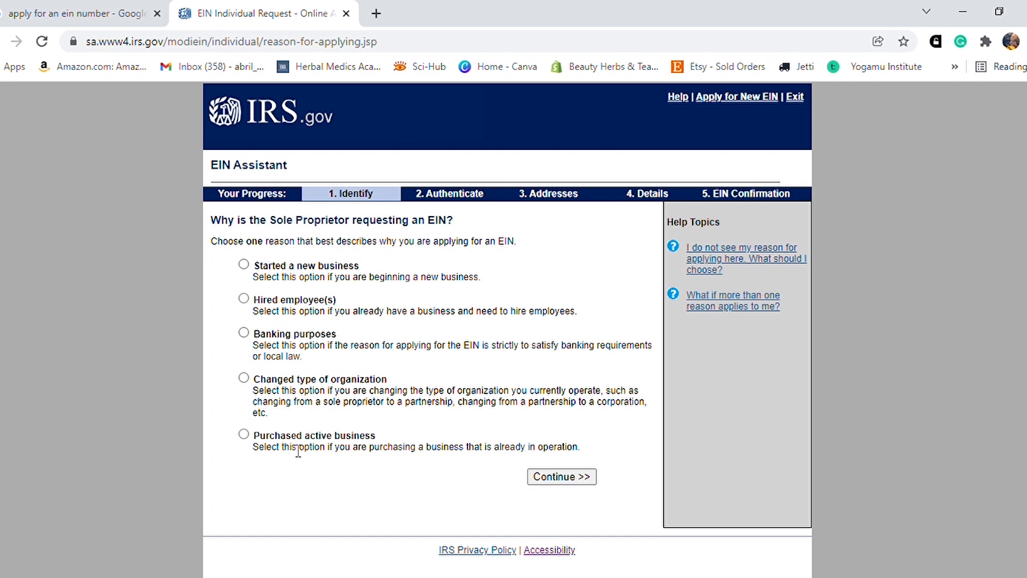
# Give "Started a new business" as the reason for requesting the EIN and continue to the sole proprietor's first name field.
pyautogui.click(244, 265)
pyautogui.click(541, 473)
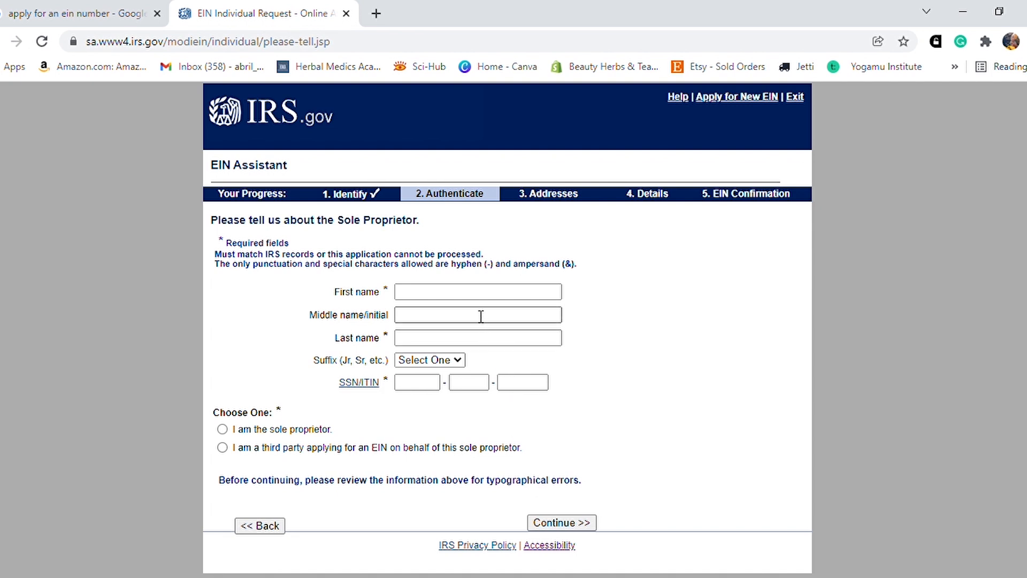
pyautogui.click(469, 300)
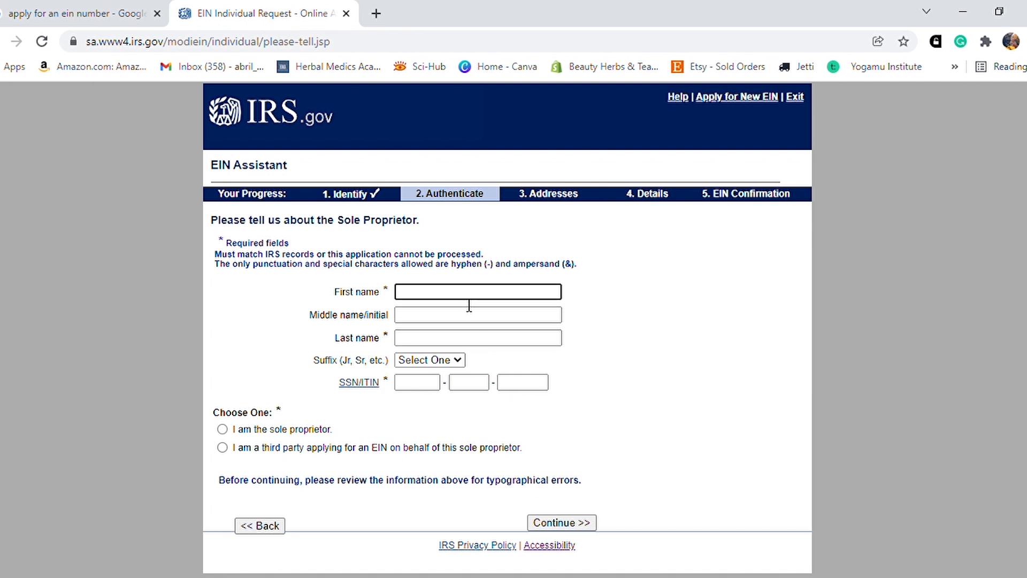
pyautogui.click(590, 310)
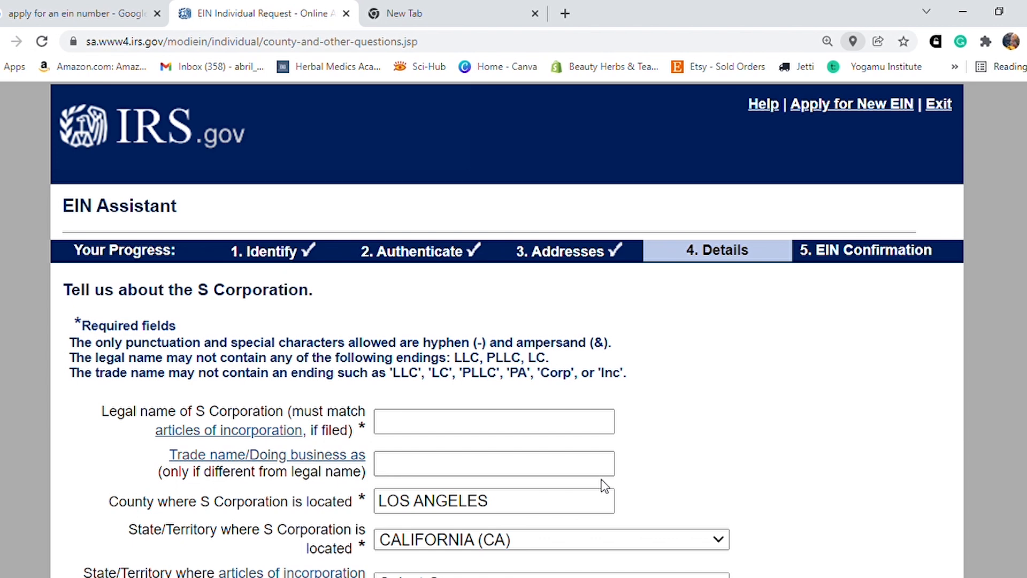
# Autofill the S Corporation's legal and trade names as Beauty Herbs & Tea, county as CA, and both states as CALIFORNIA (CA).
pyautogui.scroll(-3, 506, 329)
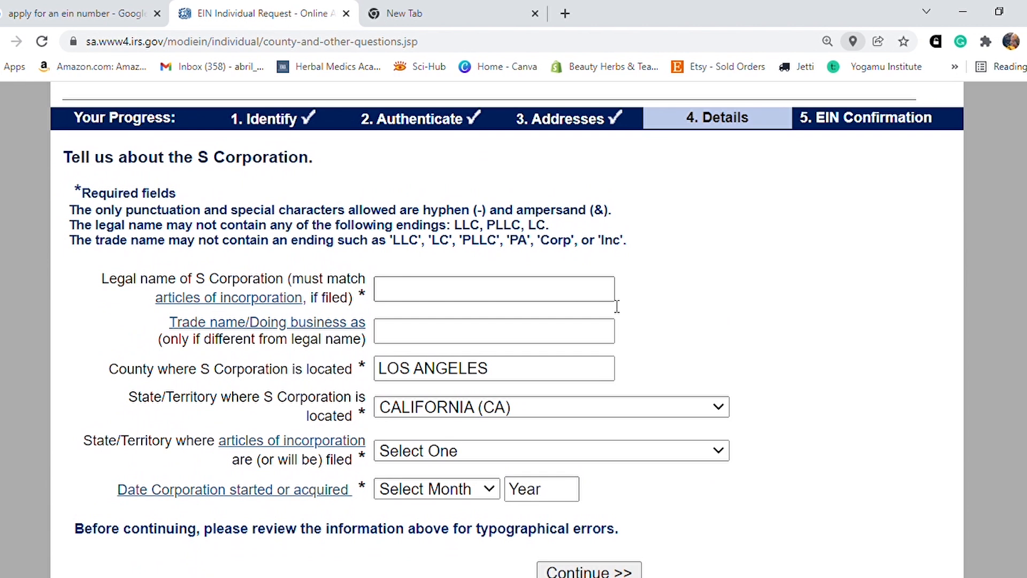
pyautogui.click(573, 298)
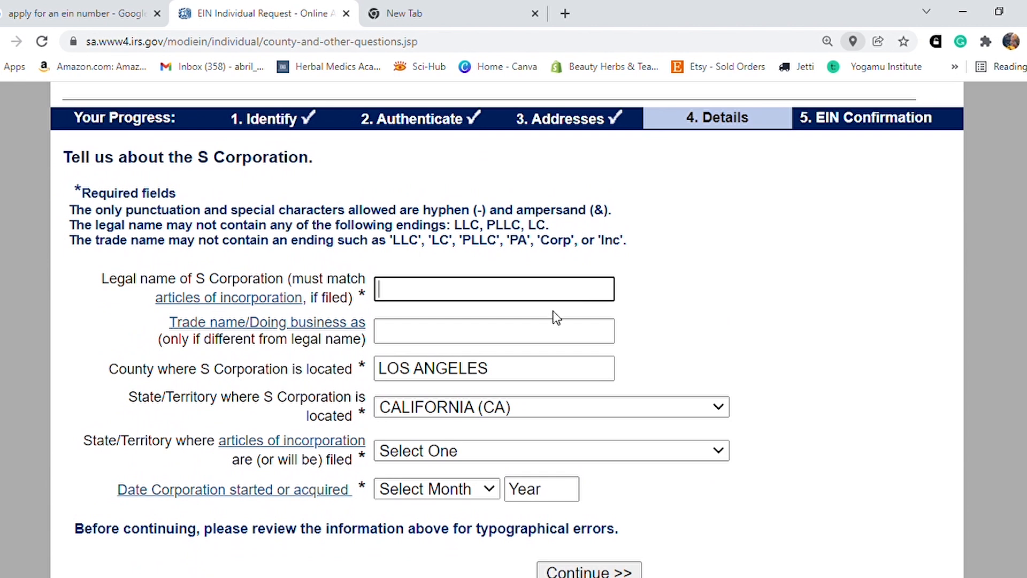
pyautogui.click(548, 332)
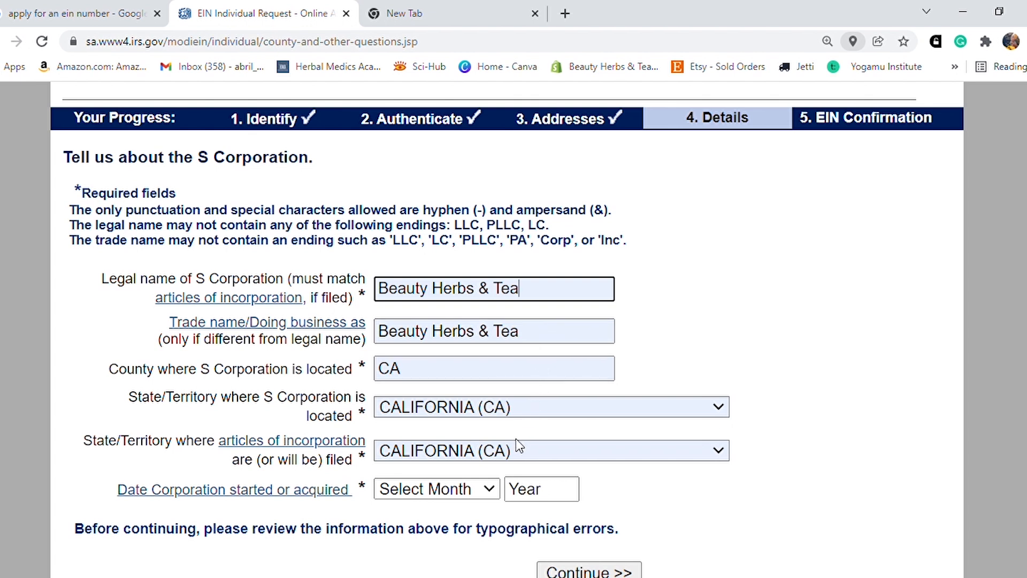
# Set the date the corporation started or was acquired to November 2020.
pyautogui.click(485, 491)
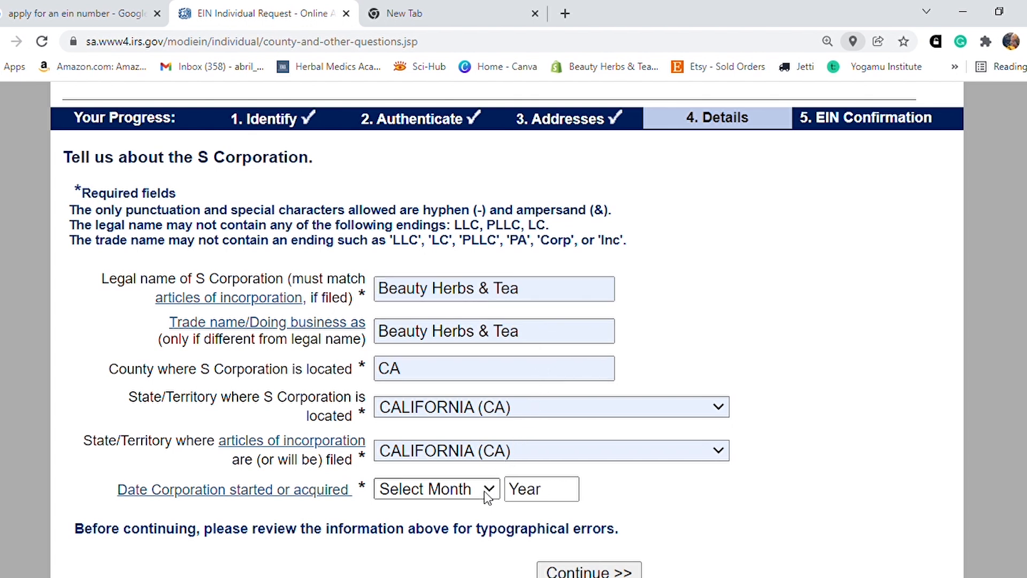
pyautogui.click(473, 449)
pyautogui.click(530, 500)
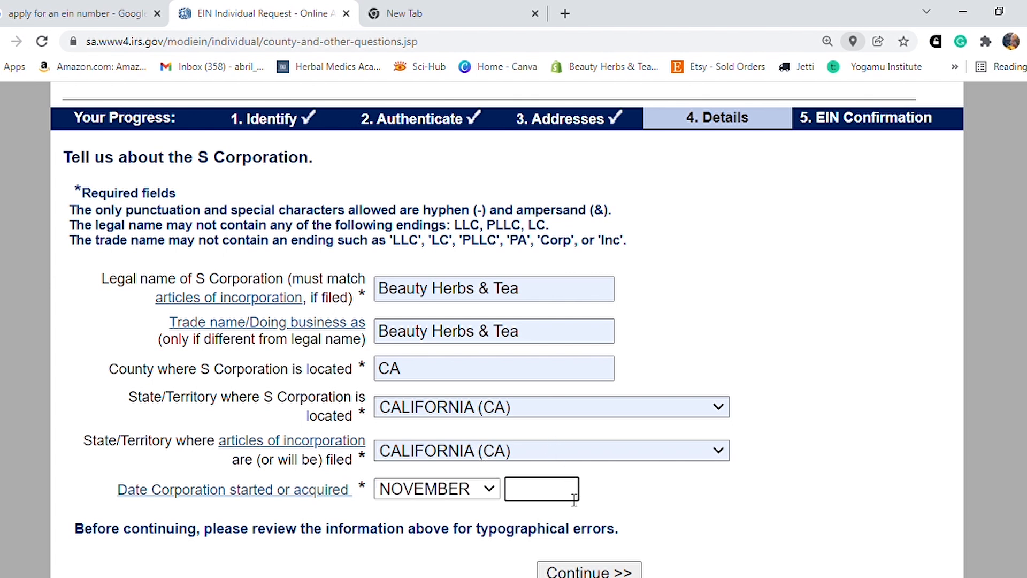
pyautogui.write('2020')
pyautogui.click(650, 516)
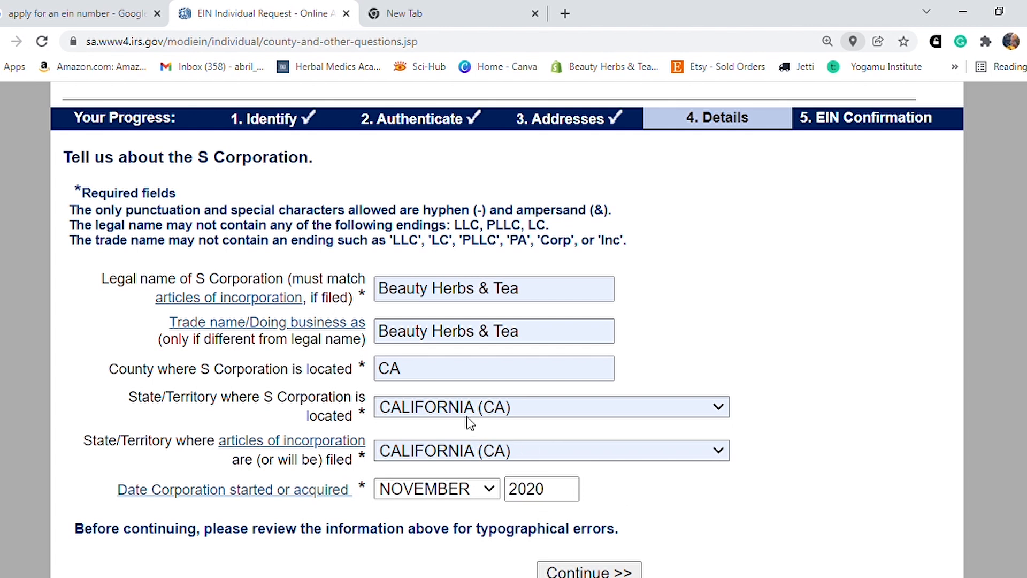
# Replace the county where the S Corporation is located with Los Angeles.
pyautogui.click(439, 371)
pyautogui.press('BackSpace')
pyautogui.press('BackSpace')
pyautogui.write('Los A')
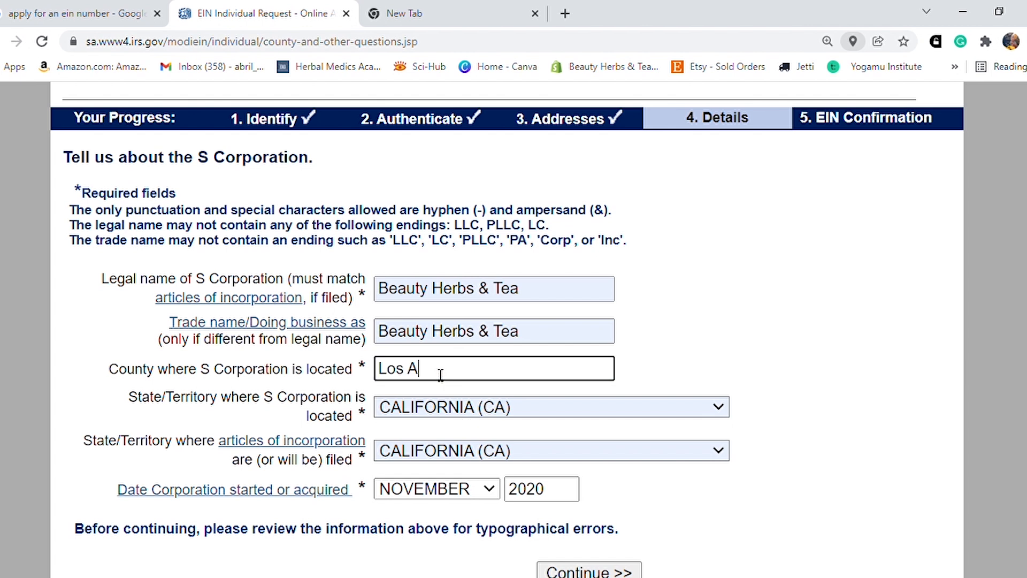
pyautogui.click(432, 412)
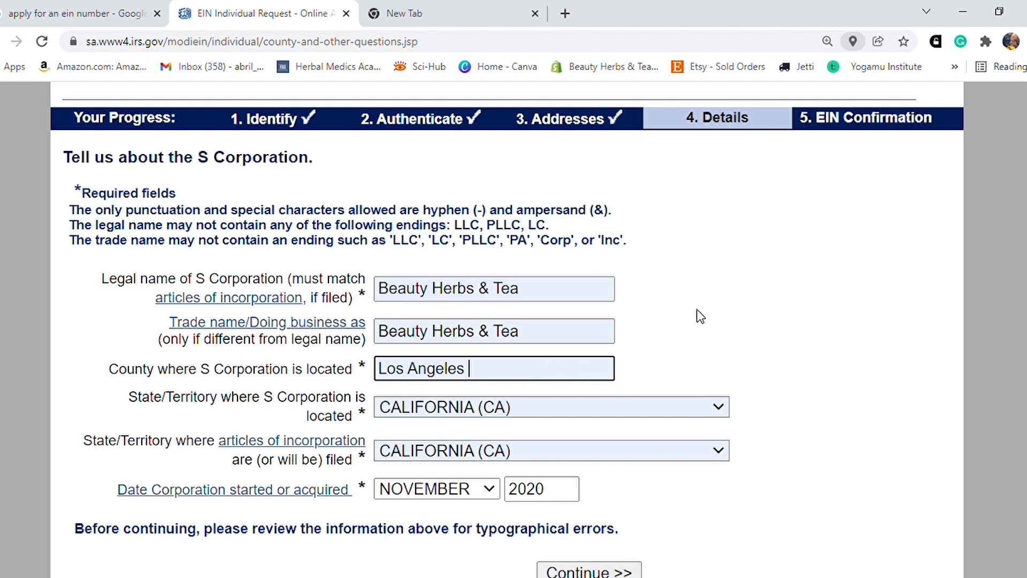
pyautogui.click(870, 196)
pyautogui.scroll(-3, 507, 331)
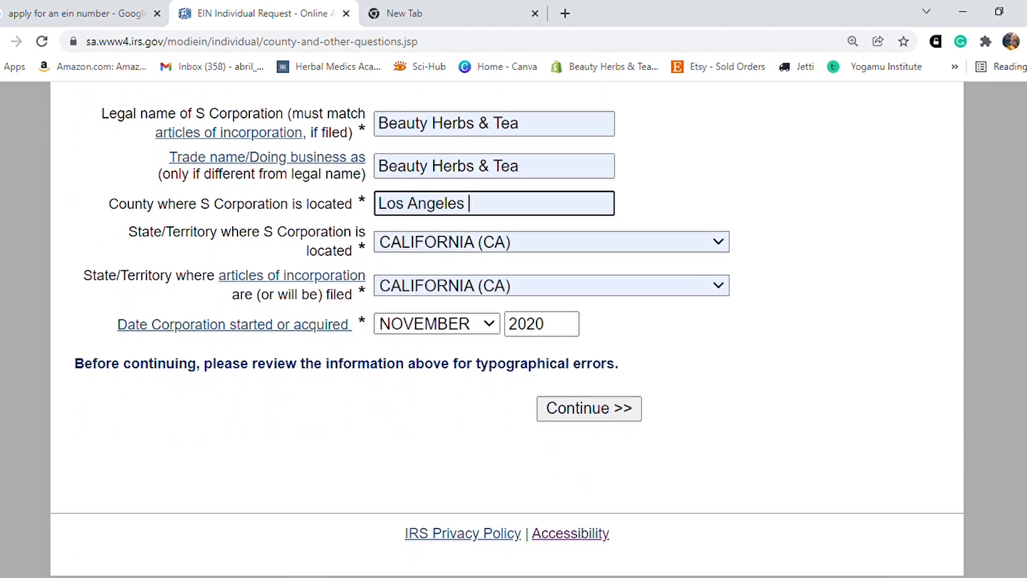
pyautogui.scroll(2, 507, 331)
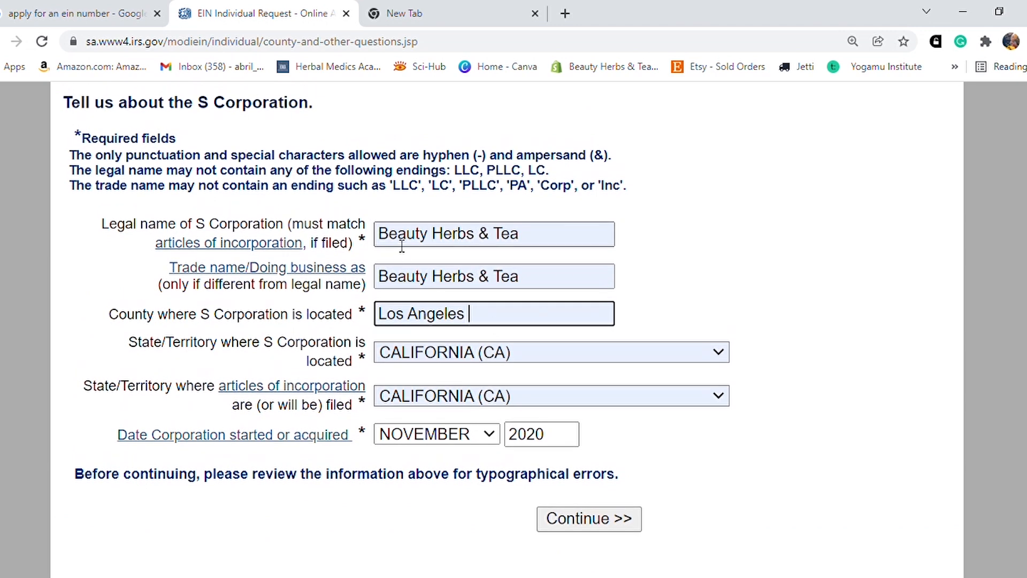
# Submit the S Corporation details and answer No to the heavy vehicle, gambling, Form 720, alcohol/tobacco/firearms and W-2 employee questions, and continue.
pyautogui.click(573, 516)
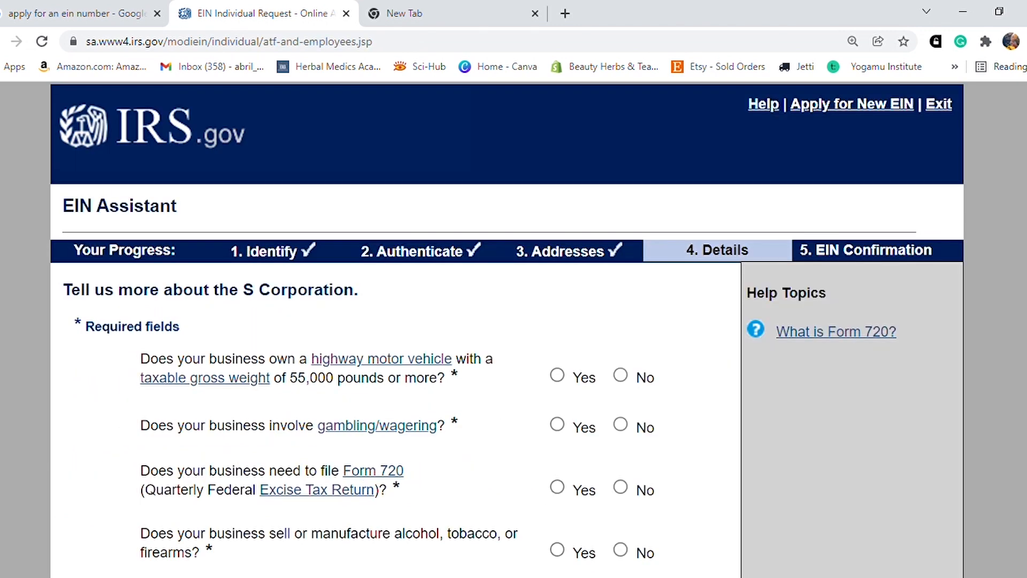
pyautogui.scroll(-2, 507, 329)
pyautogui.scroll(-2, 507, 329)
pyautogui.scroll(1, 507, 329)
pyautogui.click(620, 197)
pyautogui.click(622, 251)
pyautogui.click(623, 317)
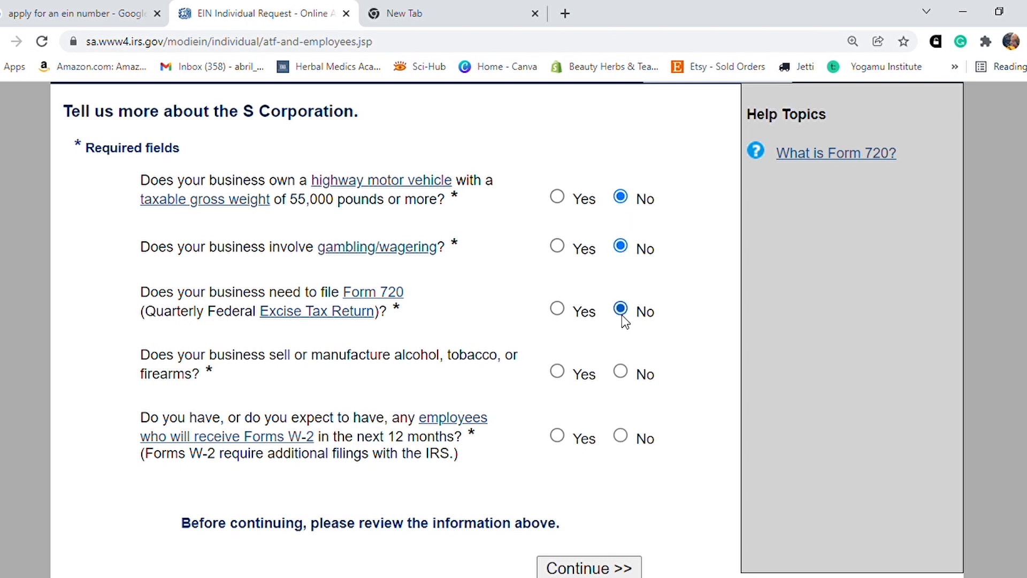
pyautogui.click(620, 371)
pyautogui.click(621, 436)
pyautogui.click(591, 563)
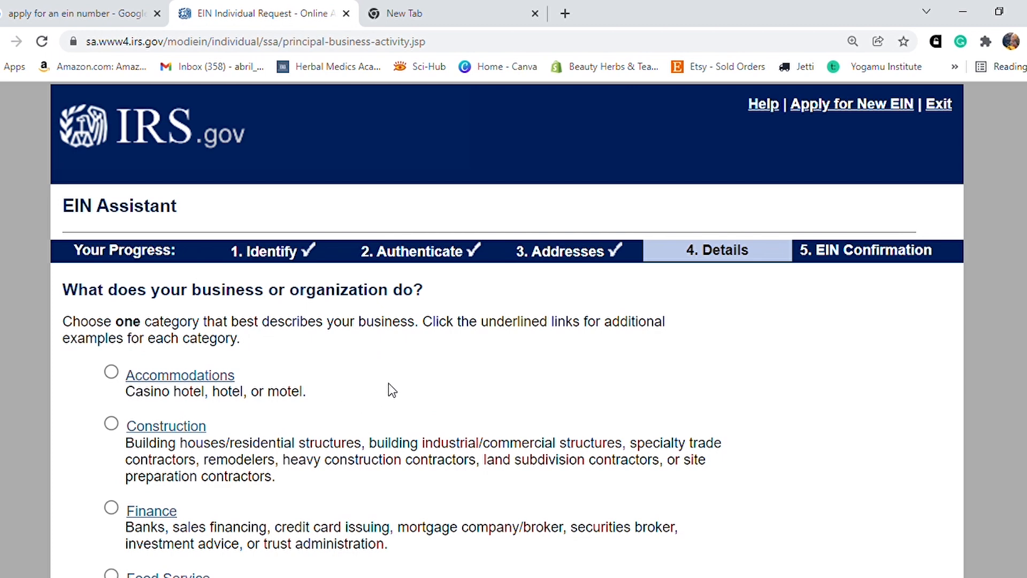
# Choose Food Service as the category describing the business and continue to the confirmation letter options.
pyautogui.scroll(-5, 506, 329)
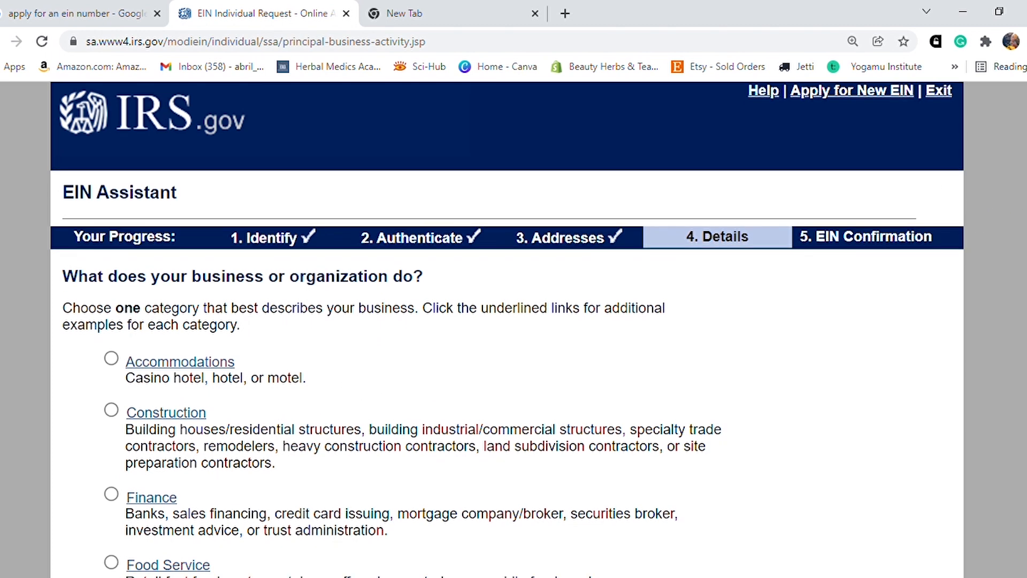
pyautogui.scroll(-2, 506, 330)
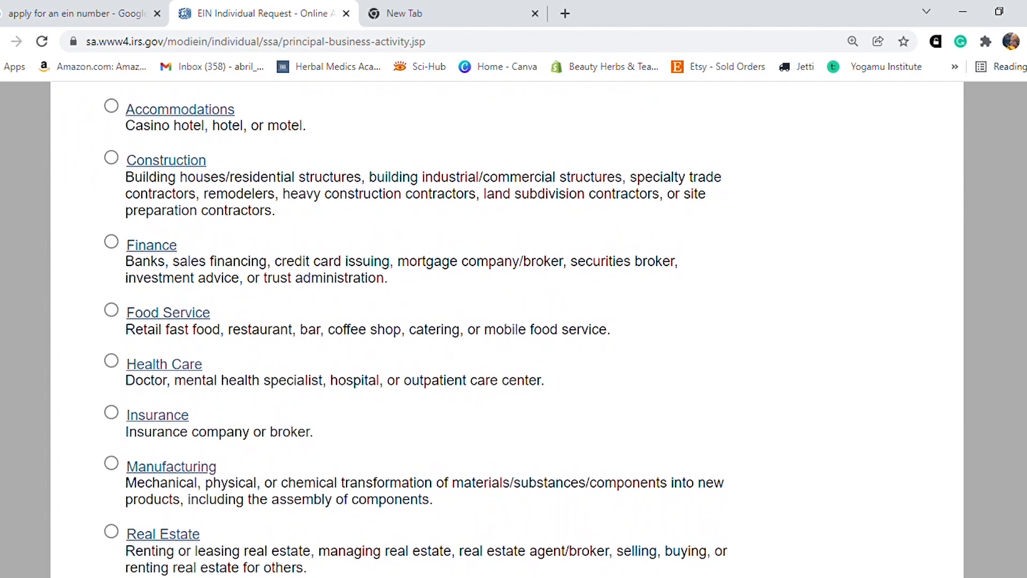
pyautogui.scroll(-1, 1021, 329)
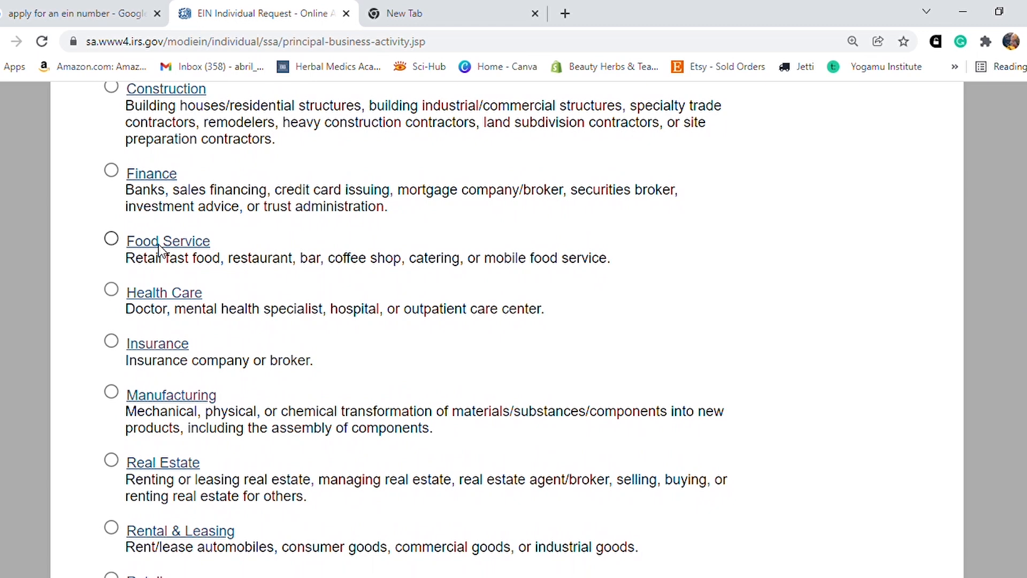
pyautogui.click(111, 238)
pyautogui.scroll(-4, 416, 329)
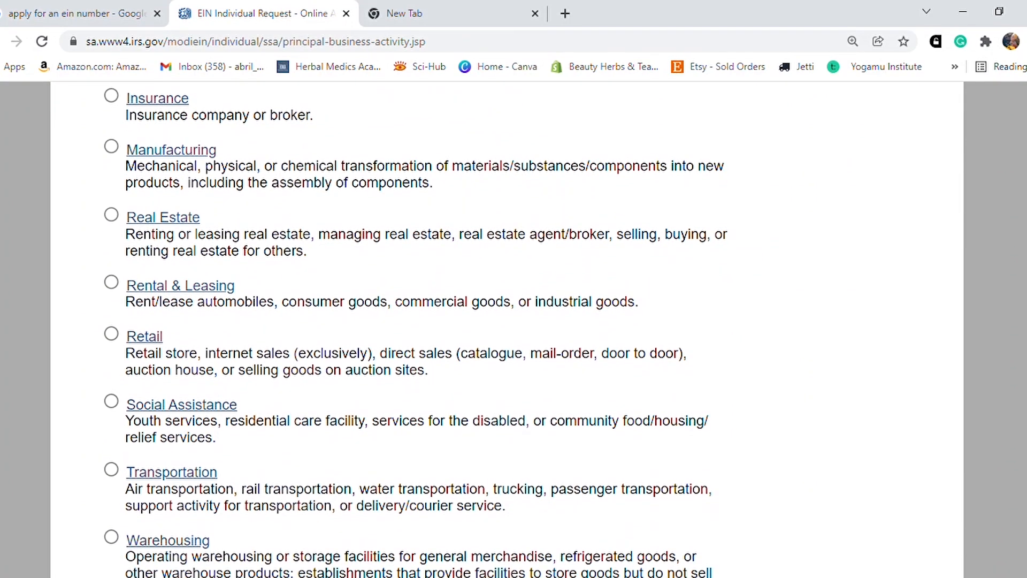
pyautogui.scroll(-3, 1021, 453)
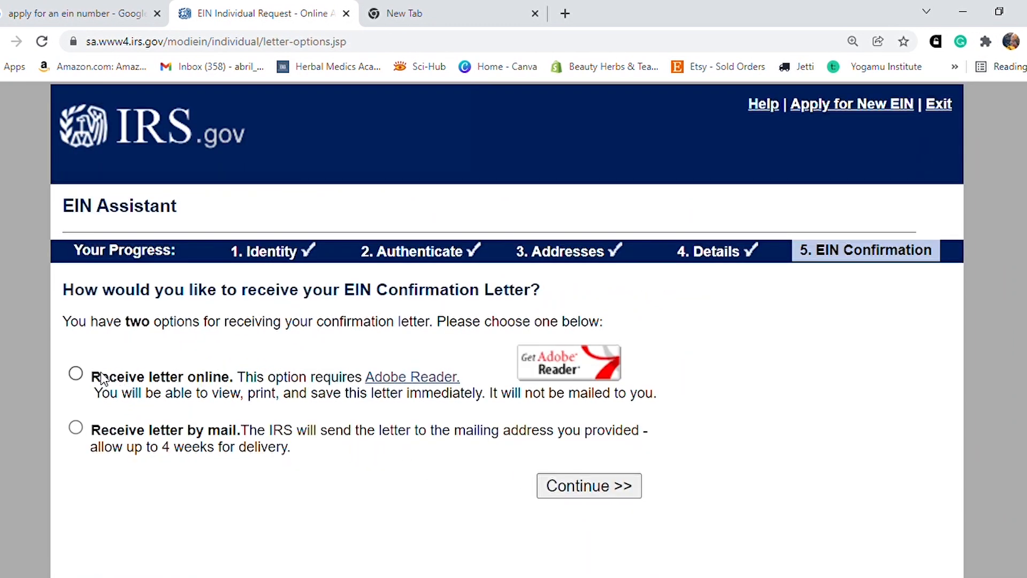
# Choose to receive the EIN confirmation letter online and continue to the summary of the application.
pyautogui.click(77, 373)
pyautogui.click(583, 495)
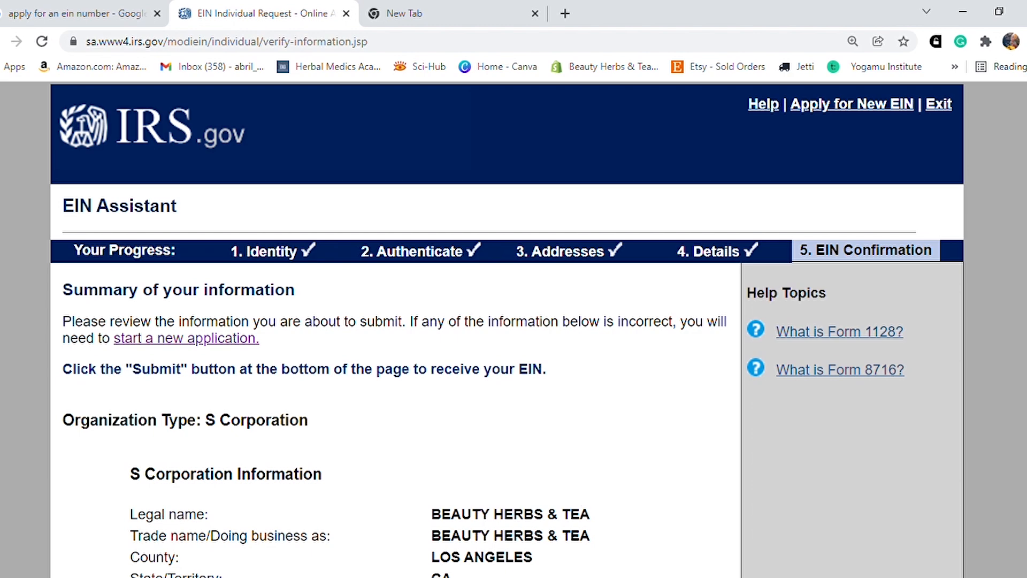
# Review the application summary through to its submission section without submitting, and go back from the summary page.
pyautogui.scroll(-3, 507, 329)
pyautogui.scroll(-10, 983, 525)
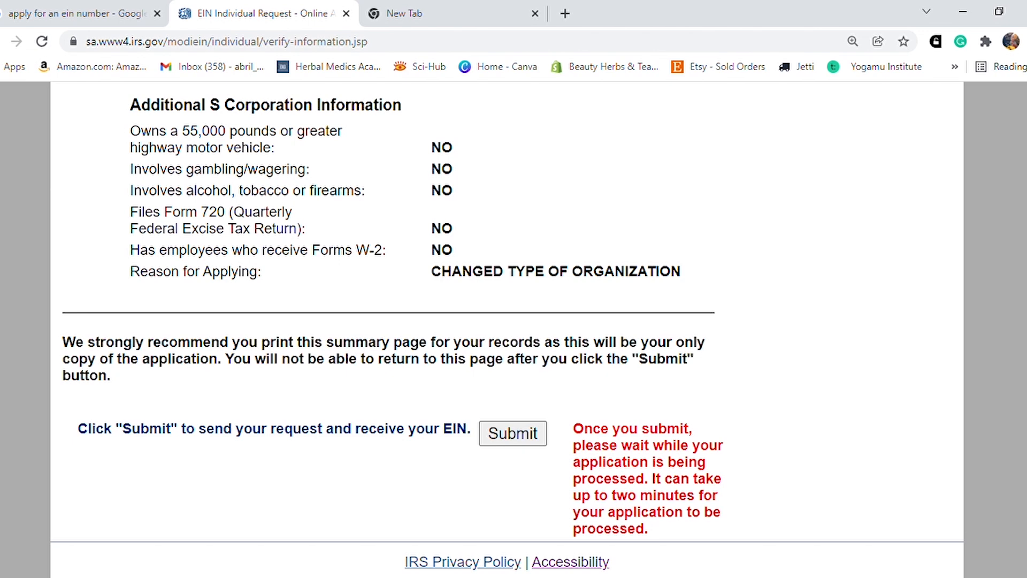
pyautogui.press('Home')
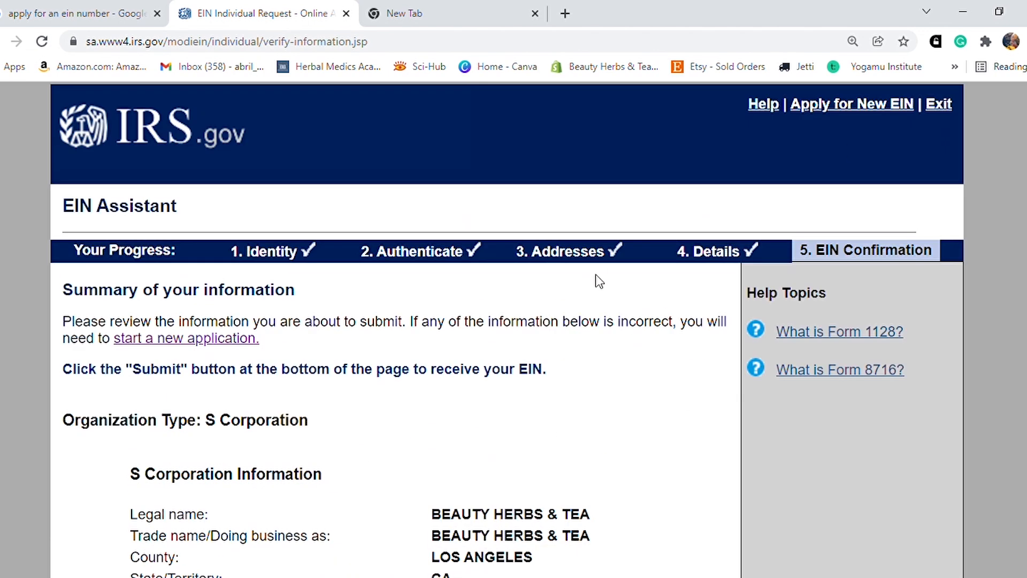
pyautogui.click(1, 41)
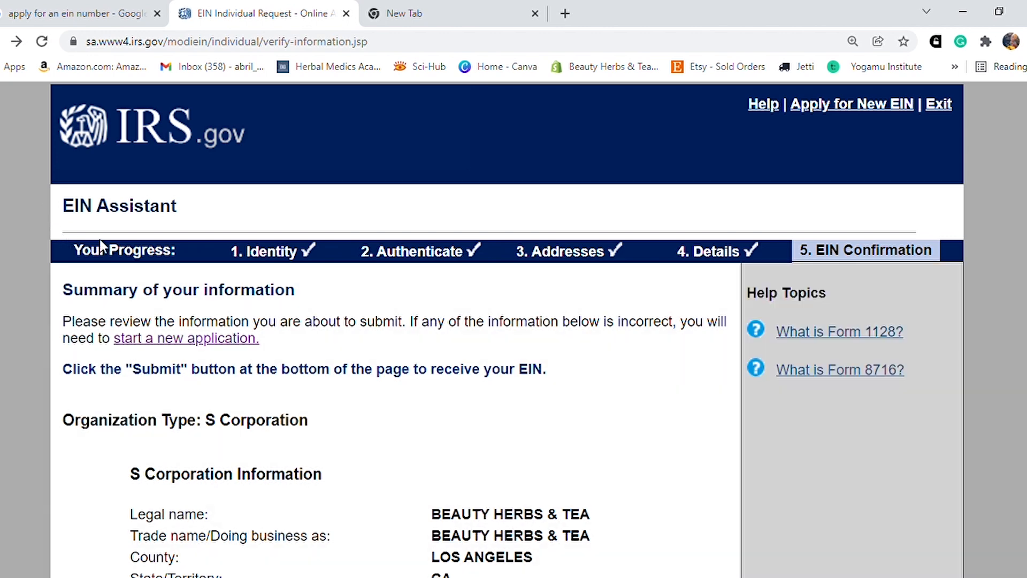